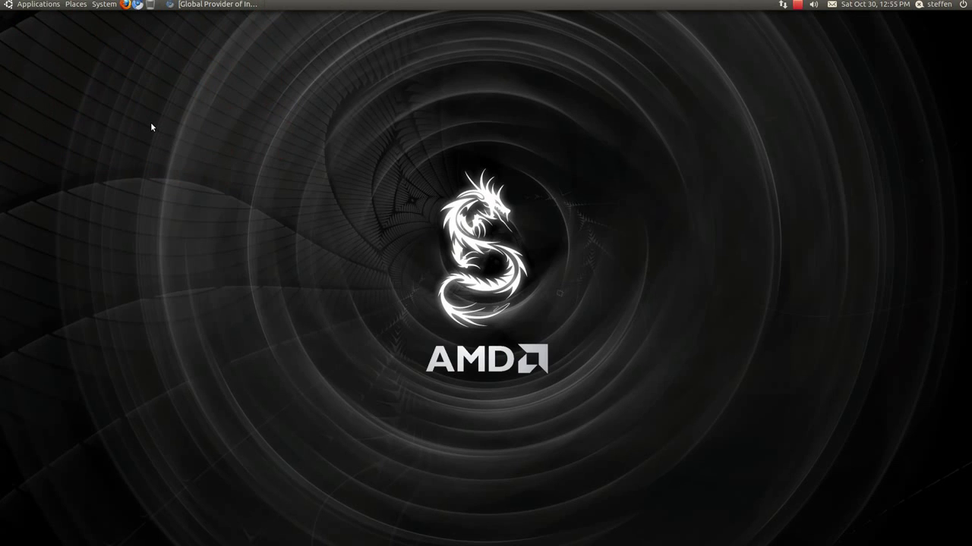
# Launch Additional Drivers from the System > Administration menu.
pyautogui.click(98, 6)
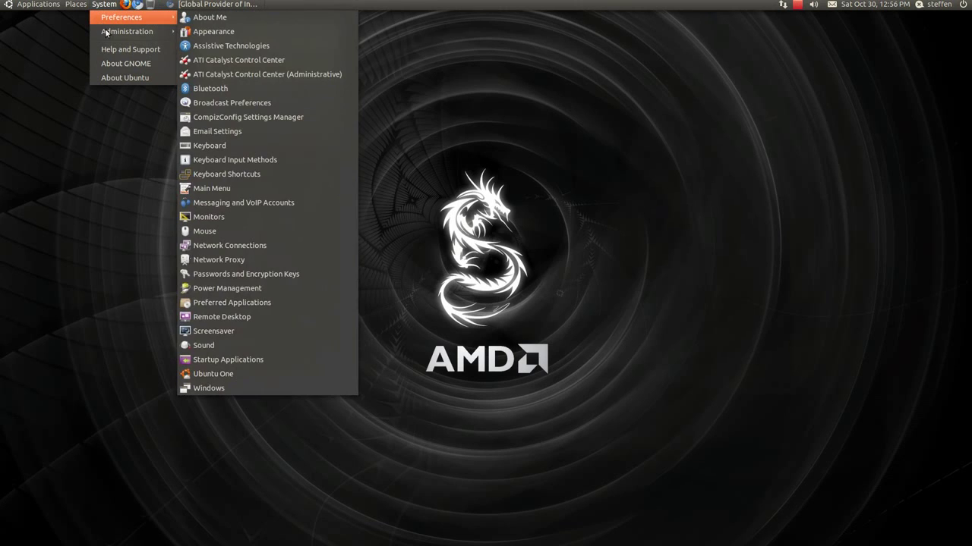
pyautogui.moveTo(114, 32)
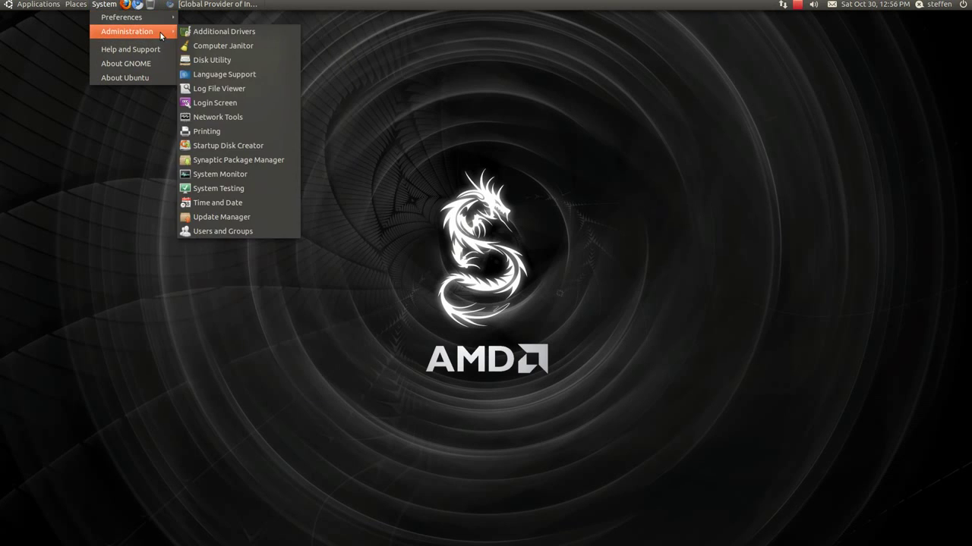
pyautogui.click(208, 34)
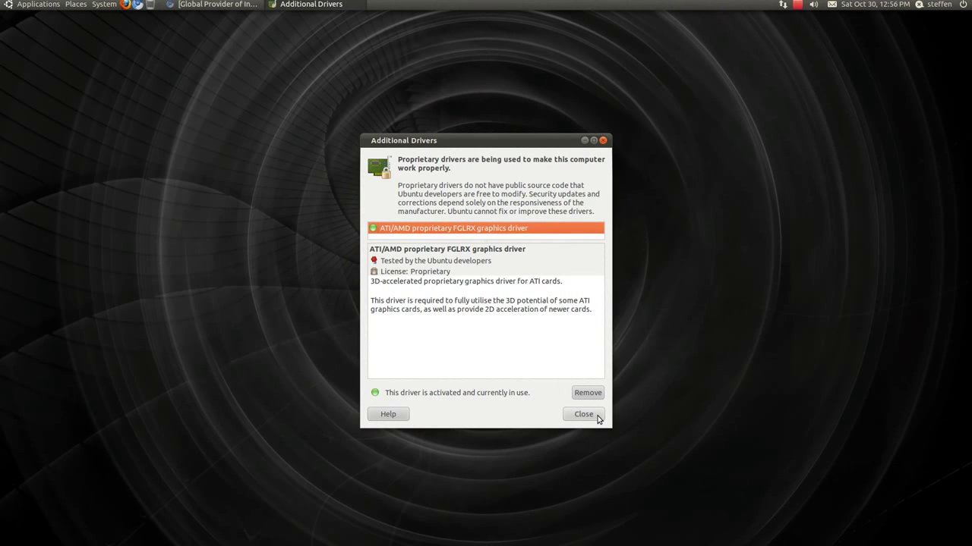
# Confirm the FGLRX driver is activated and in use, then close Additional Drivers.
pyautogui.click(598, 418)
# Launch Synaptic Package Manager from System > Administration and move its window down and right.
pyautogui.click(104, 4)
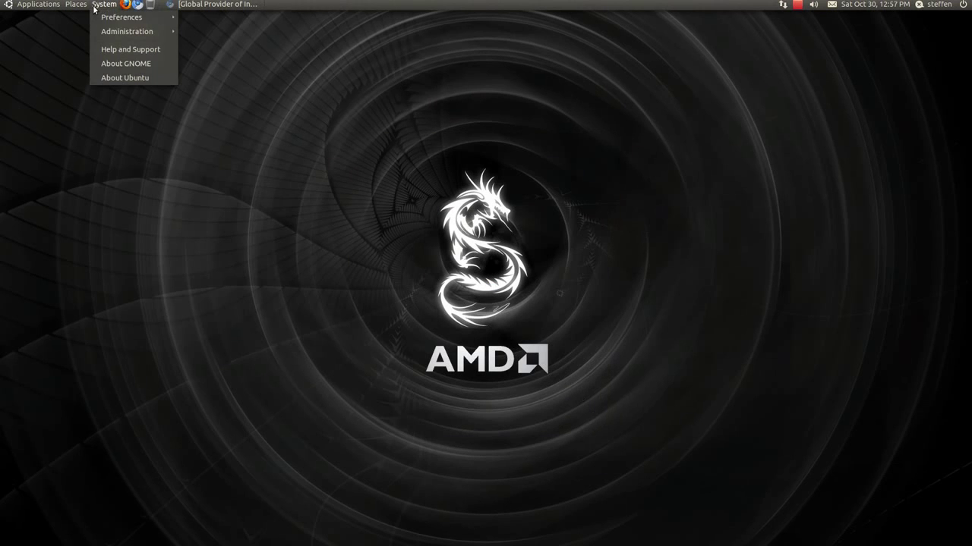
pyautogui.moveTo(121, 17)
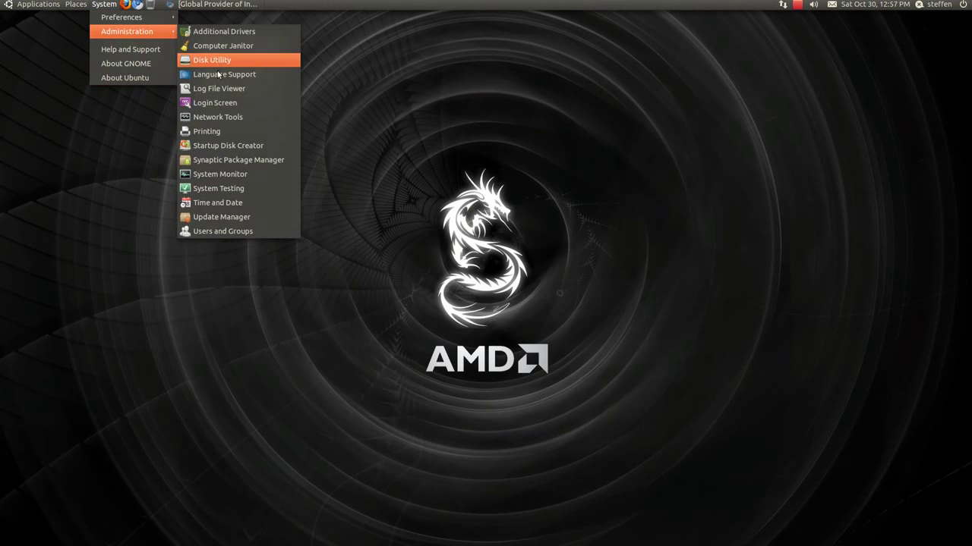
pyautogui.click(237, 161)
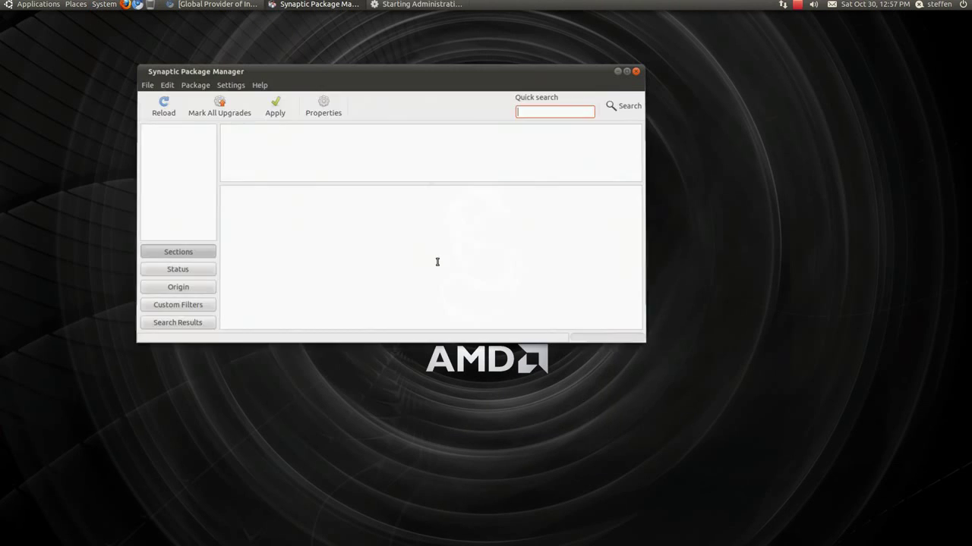
pyautogui.moveTo(417, 76); pyautogui.dragTo(503, 128)
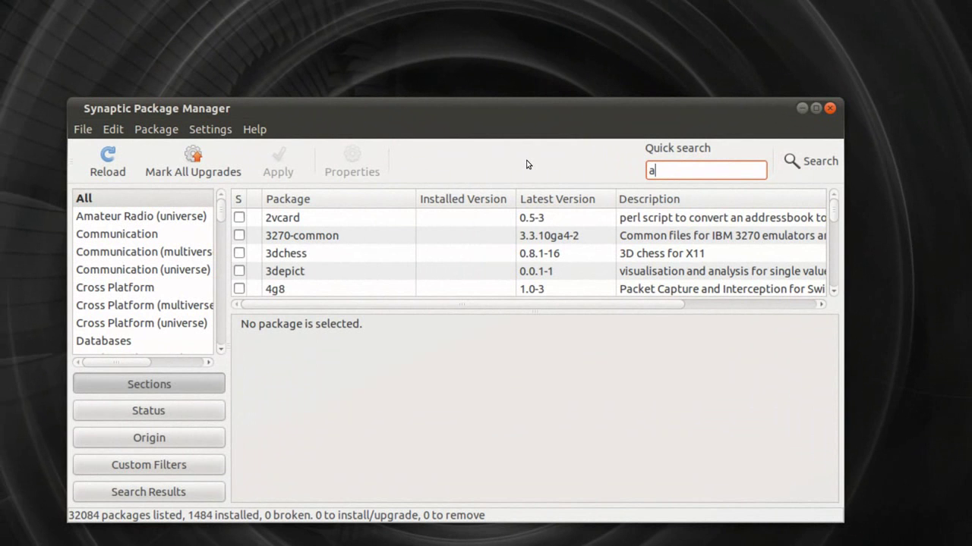
# Quick-search 'ati' and read the xserver-xorg-video-ati and xserver-xorg-video-radeon descriptions.
pyautogui.write('i')
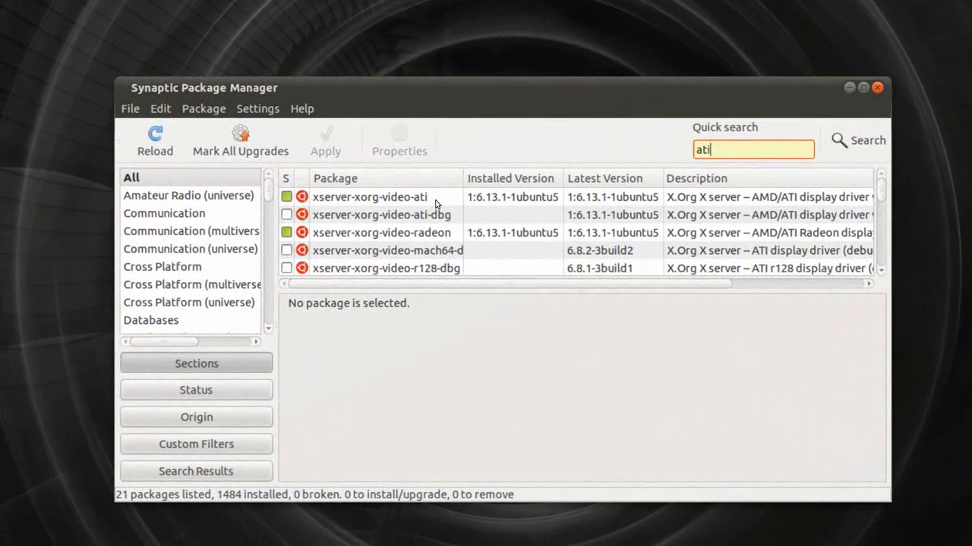
pyautogui.click(436, 203)
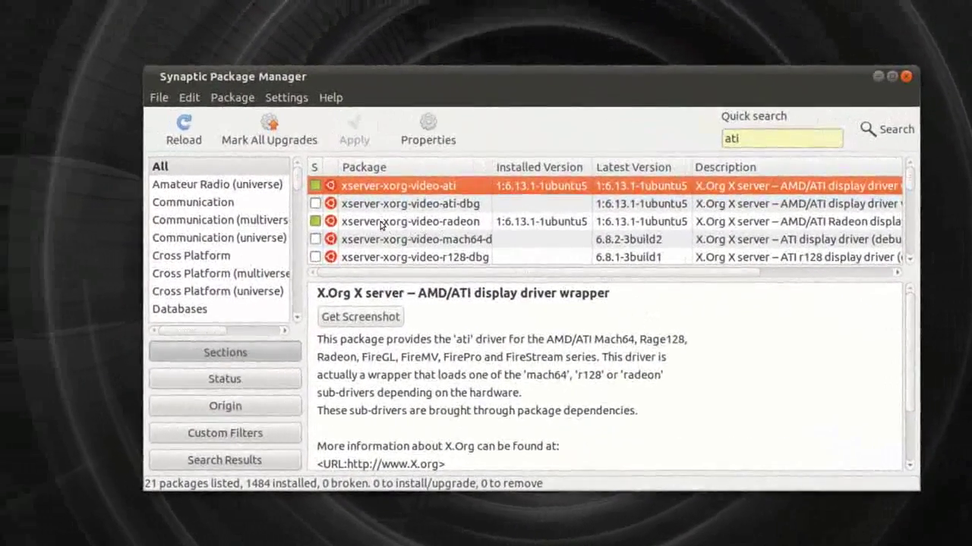
pyautogui.click(322, 197)
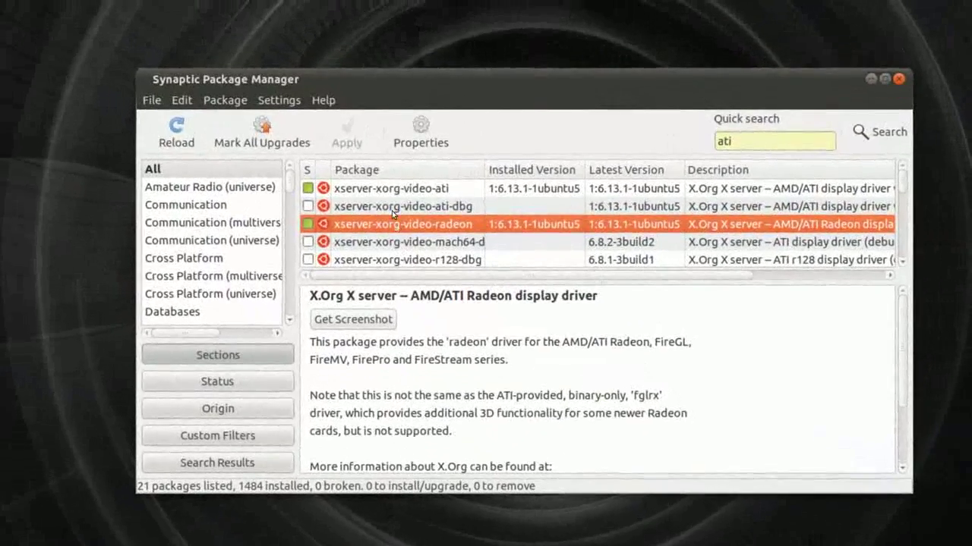
pyautogui.scroll(-2, 391, 211)
pyautogui.scroll(-1, 393, 215)
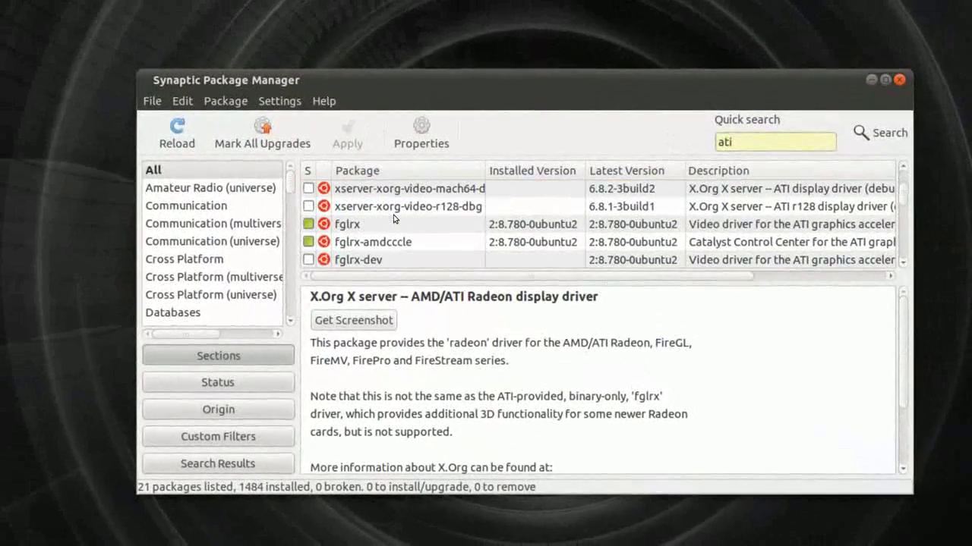
# Read the fglrx and fglrx-amdcccle descriptions, both installed at 2:8.780-0ubuntu2.
pyautogui.click(384, 225)
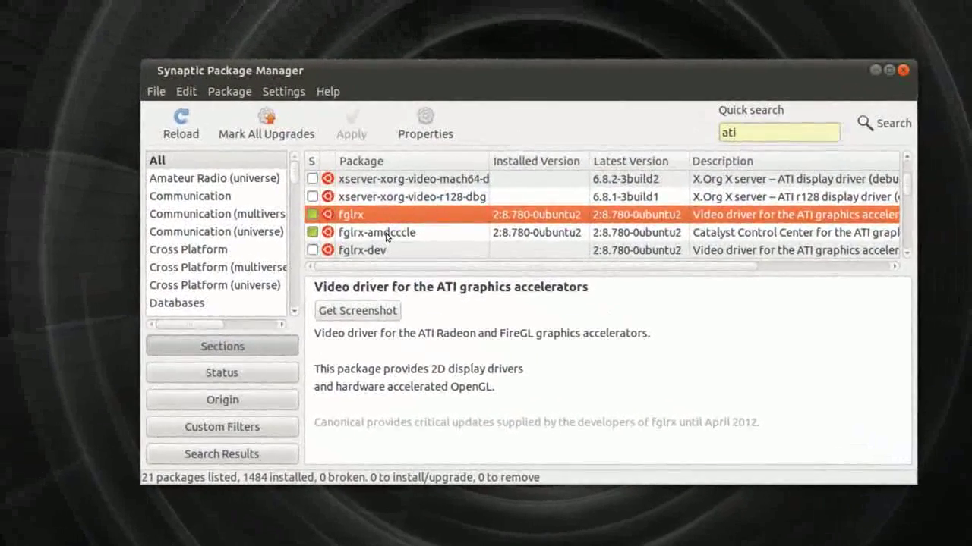
pyautogui.click(339, 210)
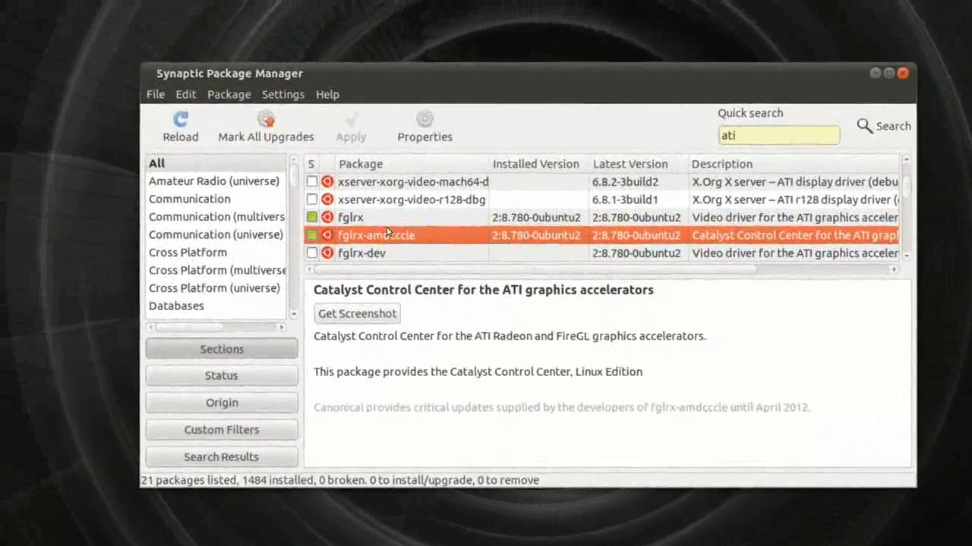
pyautogui.scroll(-2, 360, 212)
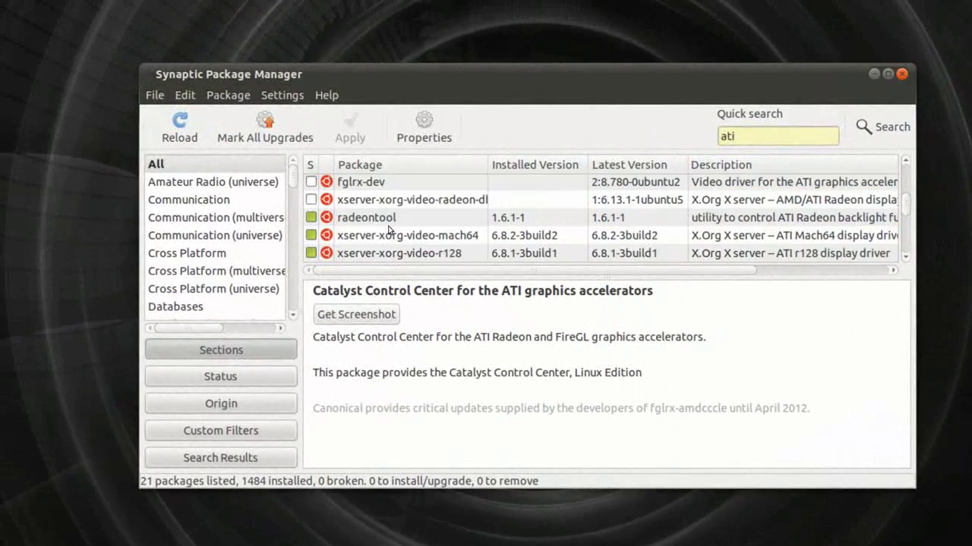
pyautogui.scroll(-1, 388, 229)
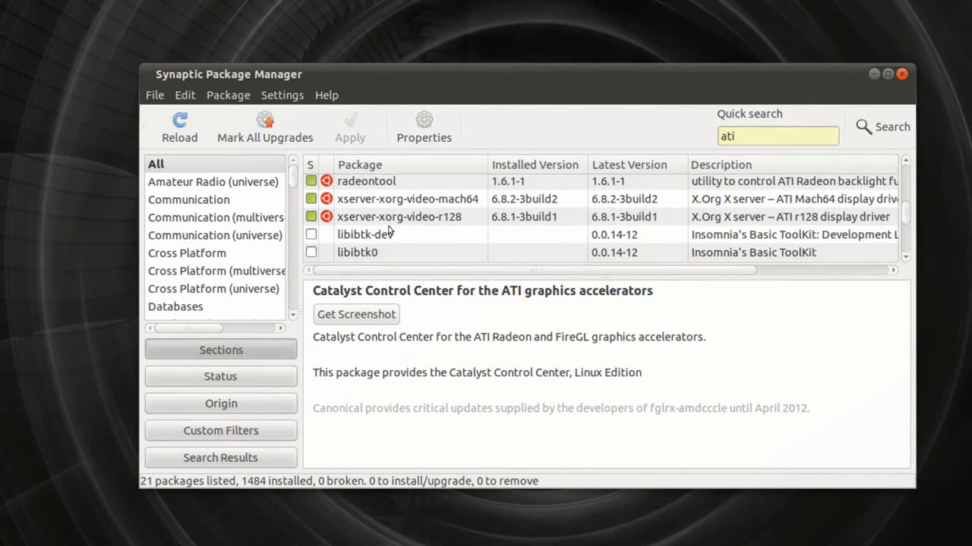
pyautogui.scroll(1, 388, 230)
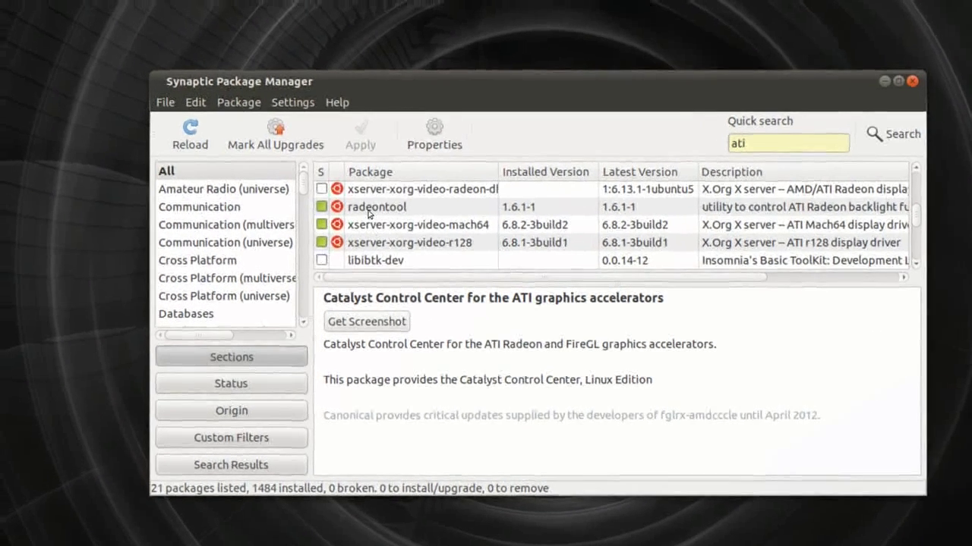
# Read the radeontool, xserver-xorg-video-mach64 and xserver-xorg-video-r128 package descriptions.
pyautogui.click(376, 200)
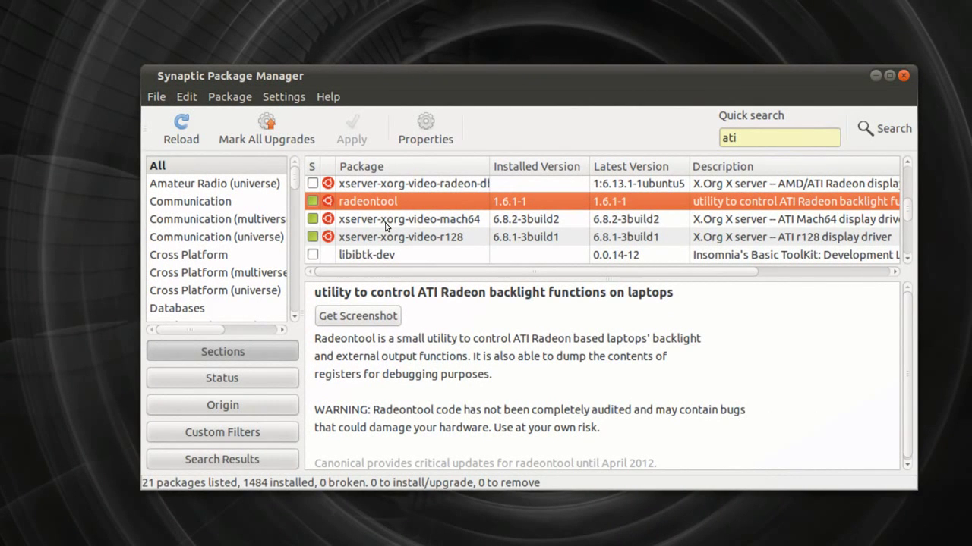
pyautogui.click(387, 223)
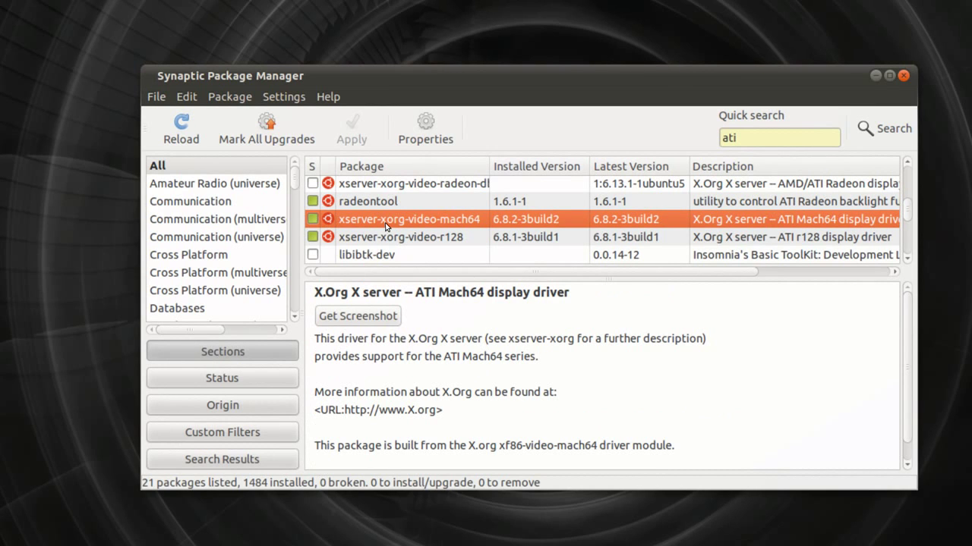
pyautogui.click(386, 240)
# Read the jockey-gtk package description, then close Synaptic.
pyautogui.scroll(-6, 387, 235)
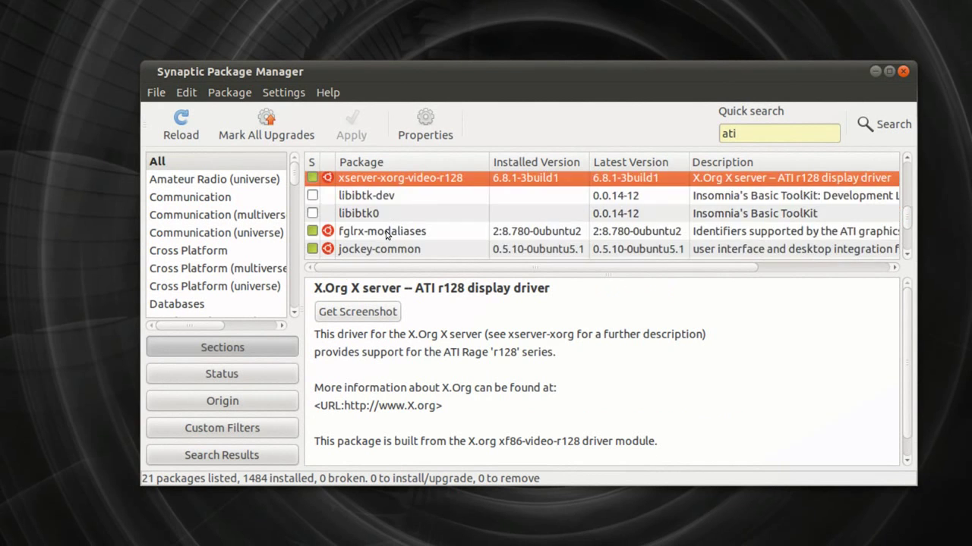
pyautogui.click(387, 228)
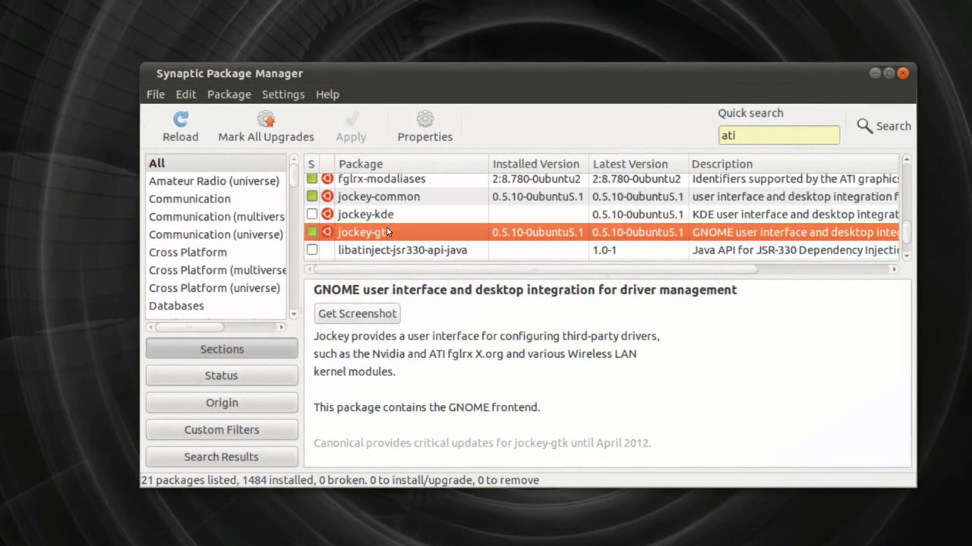
pyautogui.scroll(5, 386, 227)
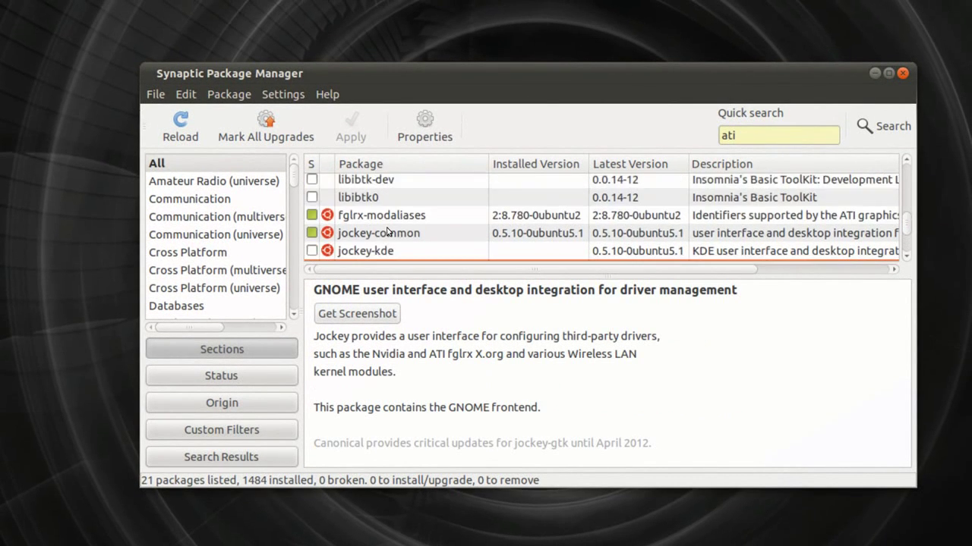
pyautogui.scroll(4, 386, 232)
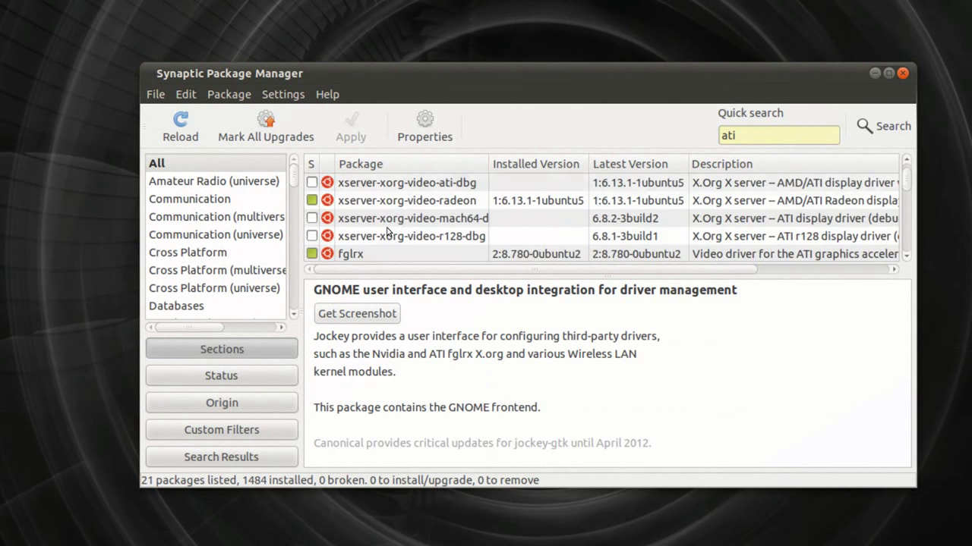
pyautogui.scroll(1, 387, 232)
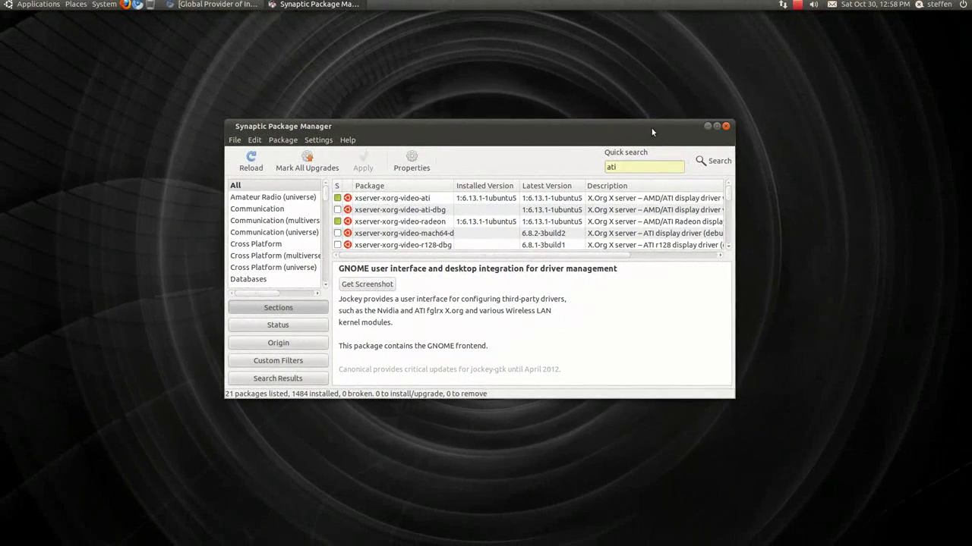
pyautogui.click(725, 126)
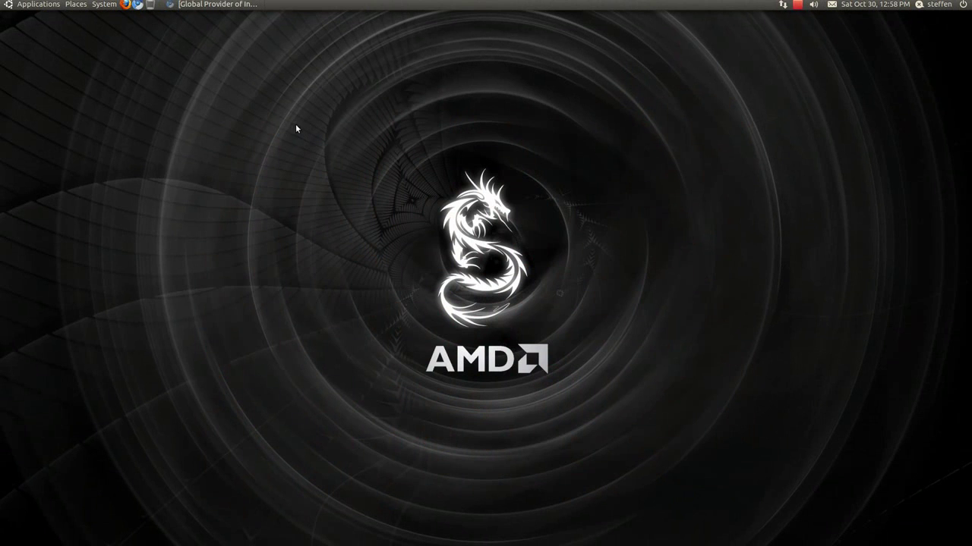
# Return to the AMD website in Chrome and go to the Graphics Drivers & Software page.
pyautogui.click(213, 6)
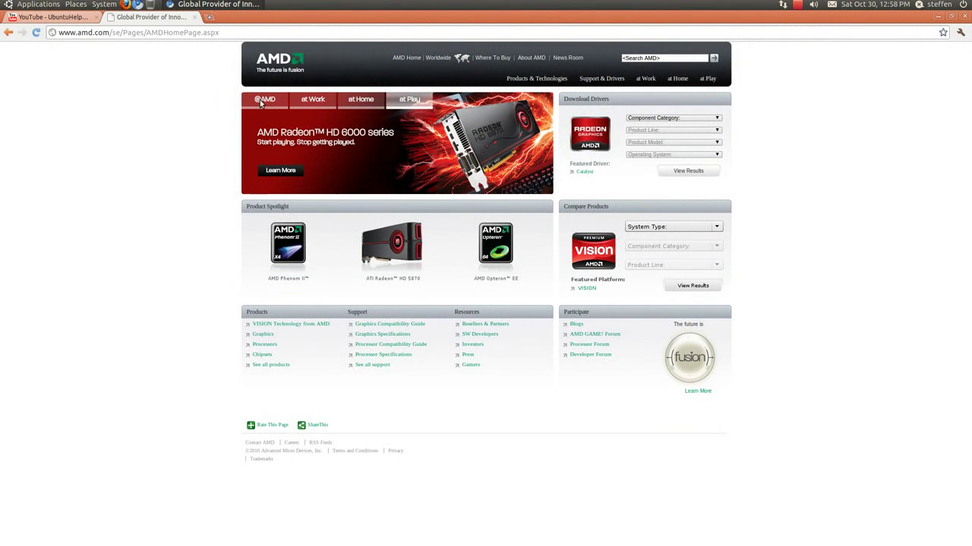
pyautogui.click(599, 83)
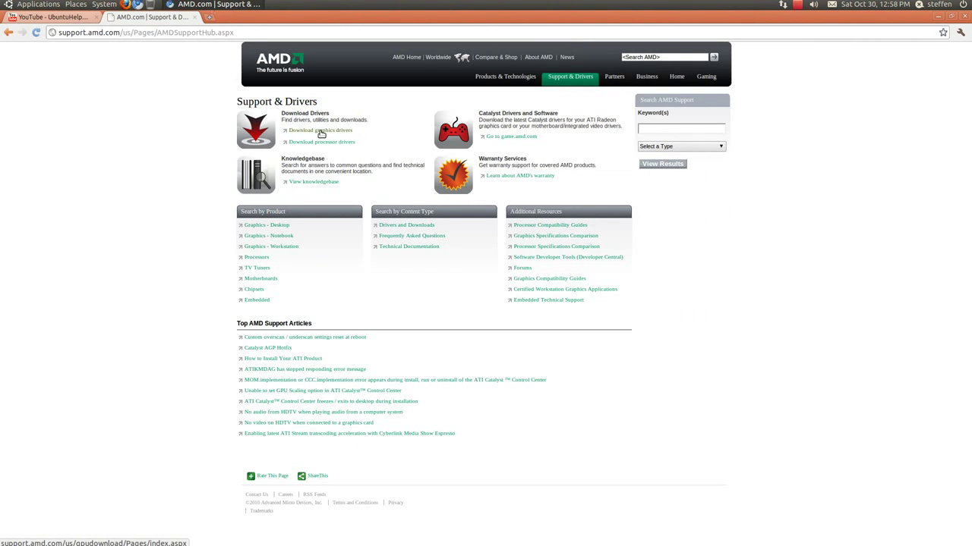
pyautogui.click(320, 132)
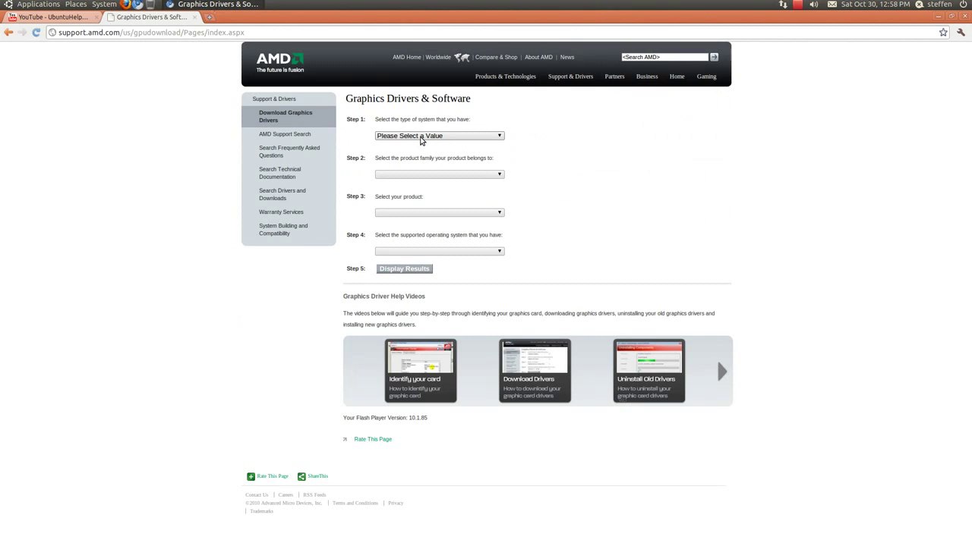
# Choose Desktop Graphics, Radeon HD Series, Radeon HD 5xxx Series PCIe and Linux x86_64, then display results.
pyautogui.click(422, 138)
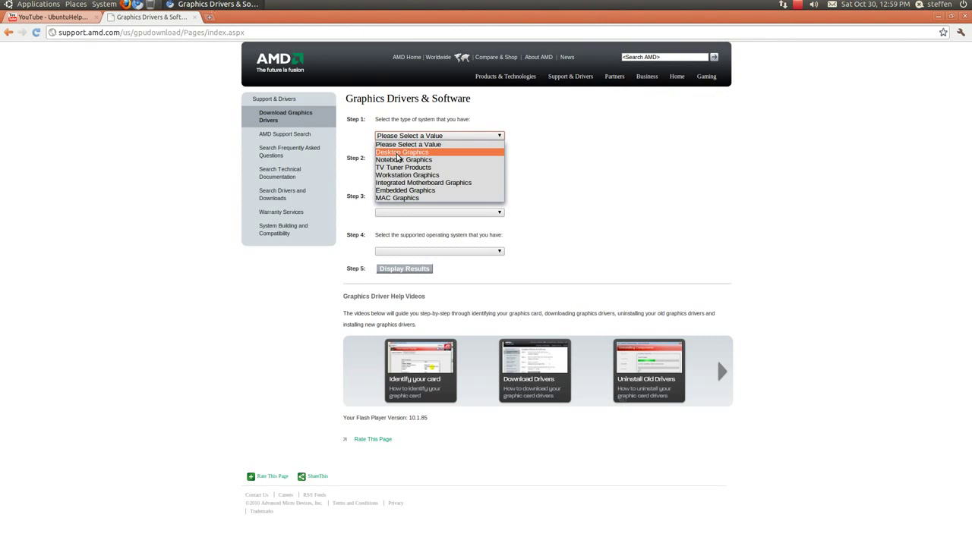
pyautogui.click(396, 152)
pyautogui.click(403, 175)
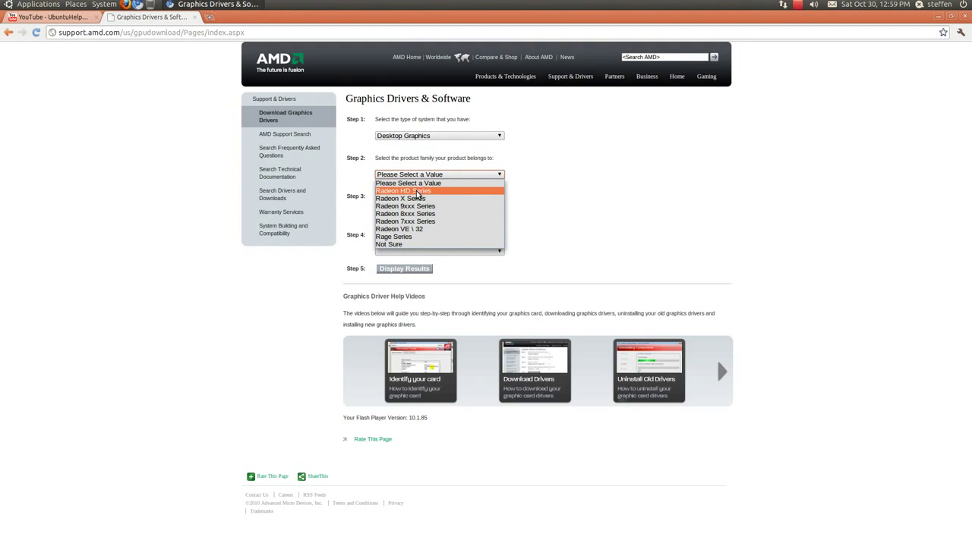
pyautogui.click(417, 191)
pyautogui.click(431, 213)
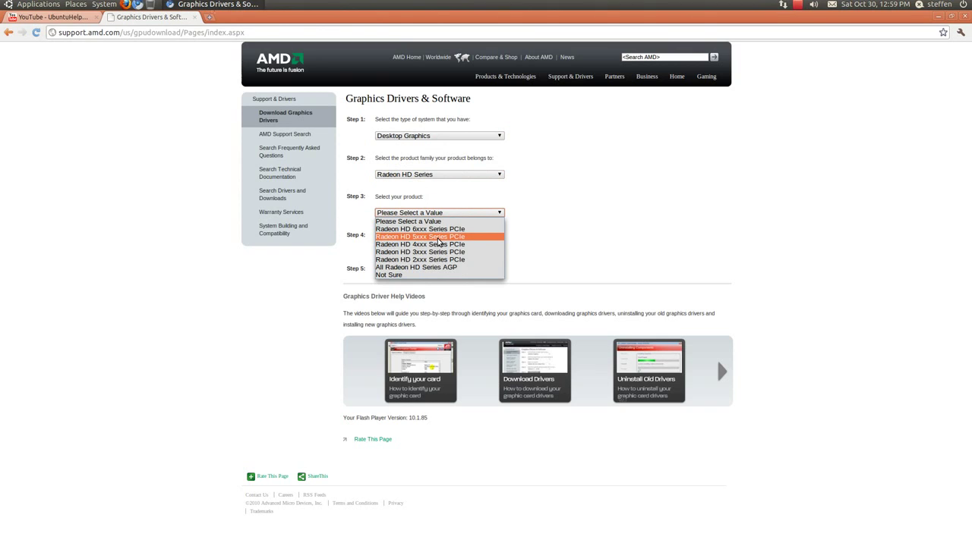
pyautogui.click(439, 240)
pyautogui.click(441, 251)
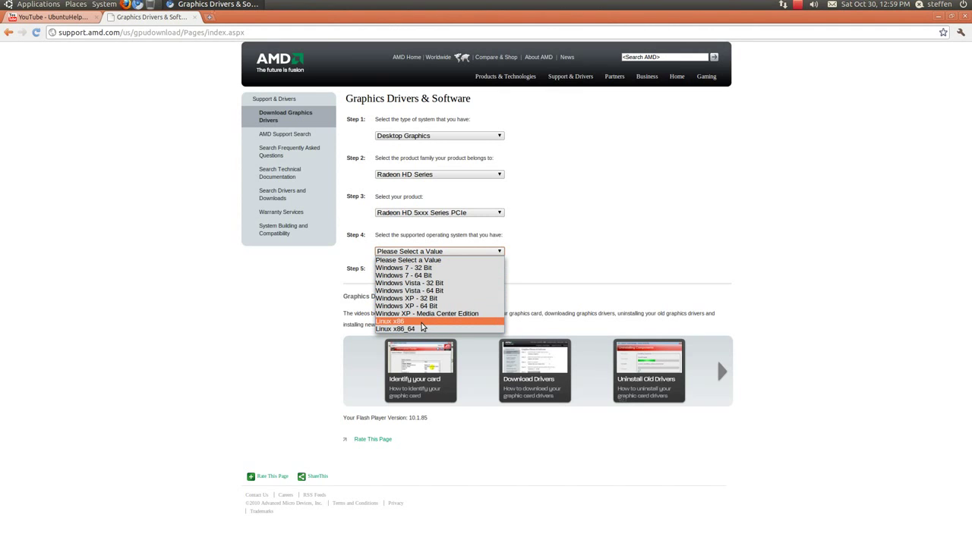
pyautogui.click(424, 331)
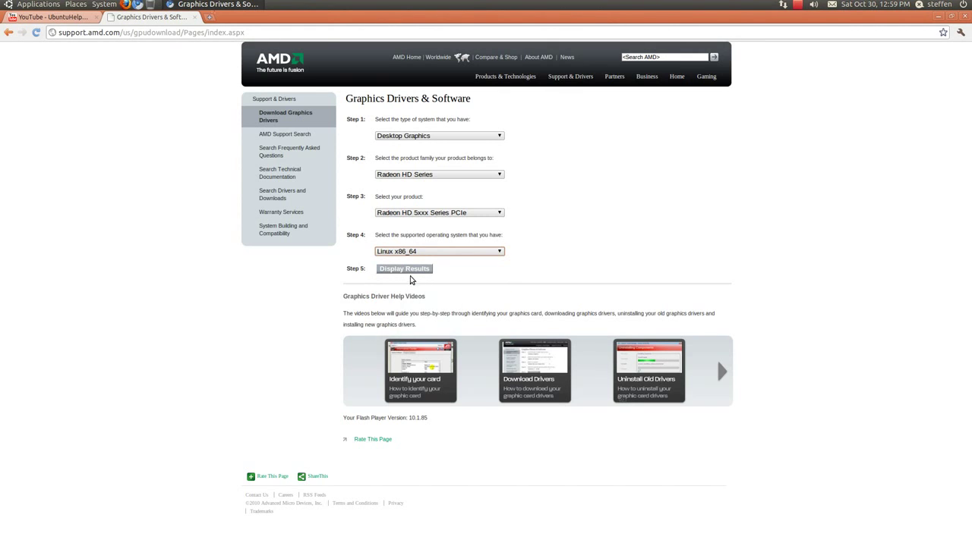
pyautogui.click(413, 271)
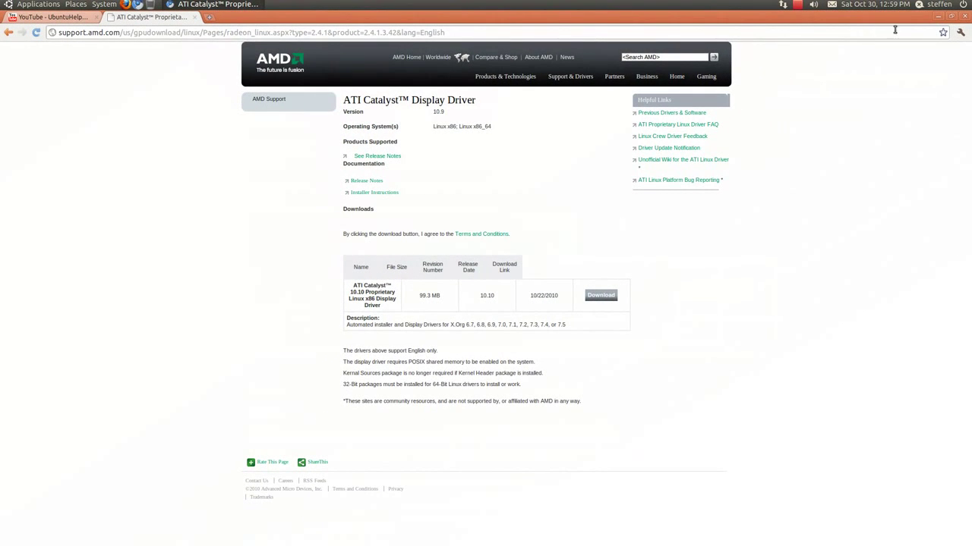
# Minimize Chrome and open the Downloads folder from Places.
pyautogui.click(938, 18)
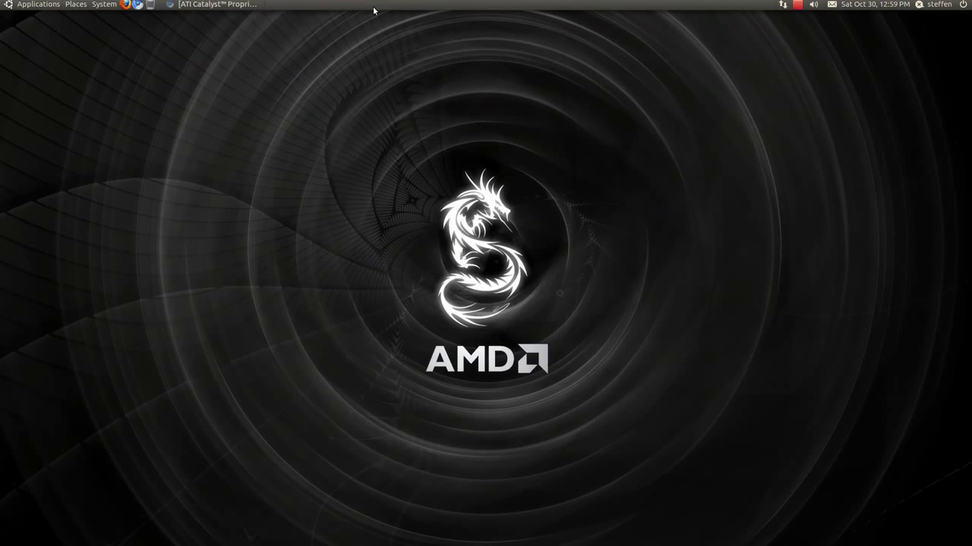
pyautogui.click(76, 5)
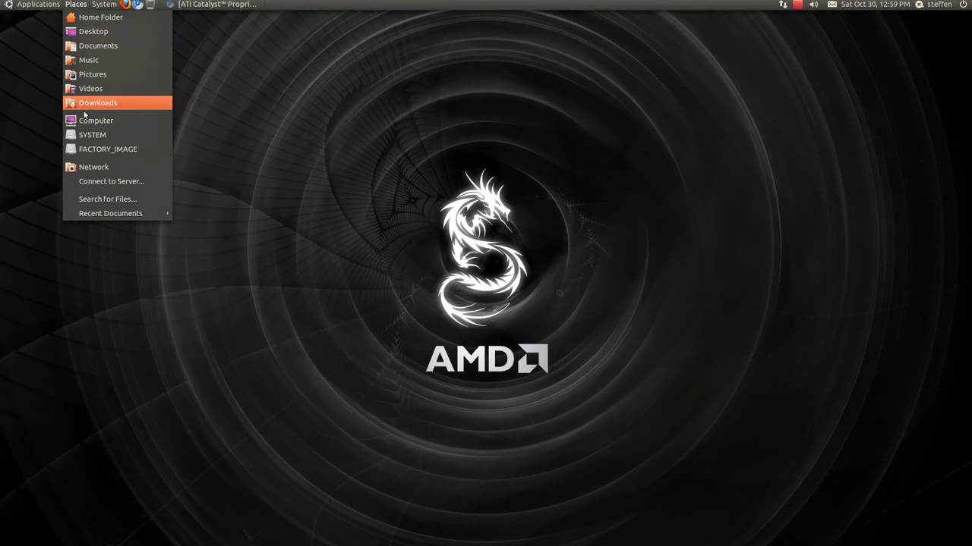
pyautogui.click(93, 107)
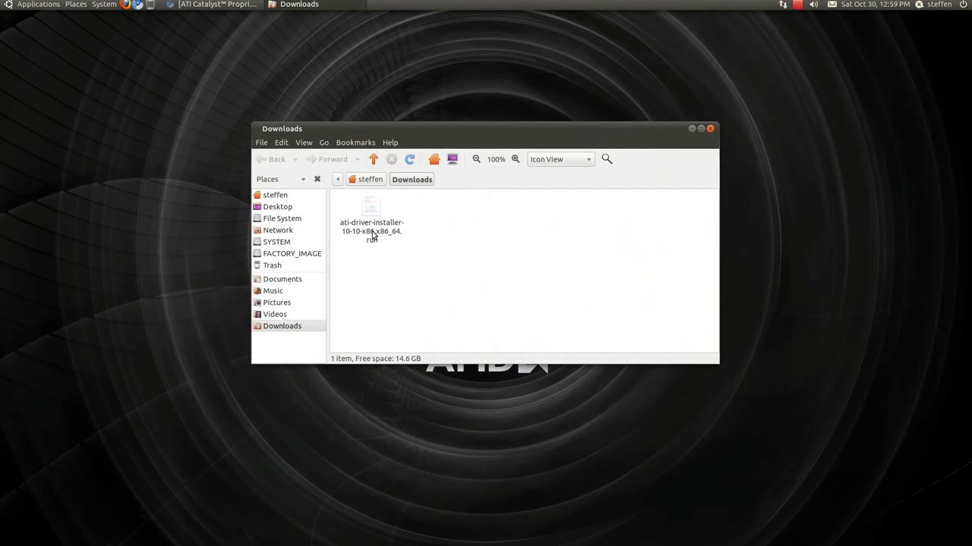
# Try opening ati-driver-installer-10-10-x86.x86_64.run, then close the resulting gedit error window.
pyautogui.click(363, 231)
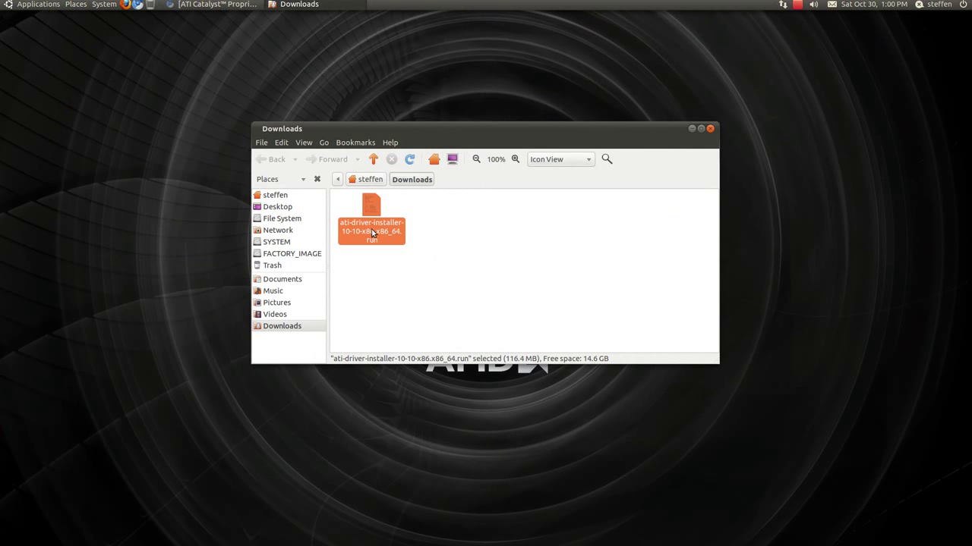
pyautogui.doubleClick(372, 233)
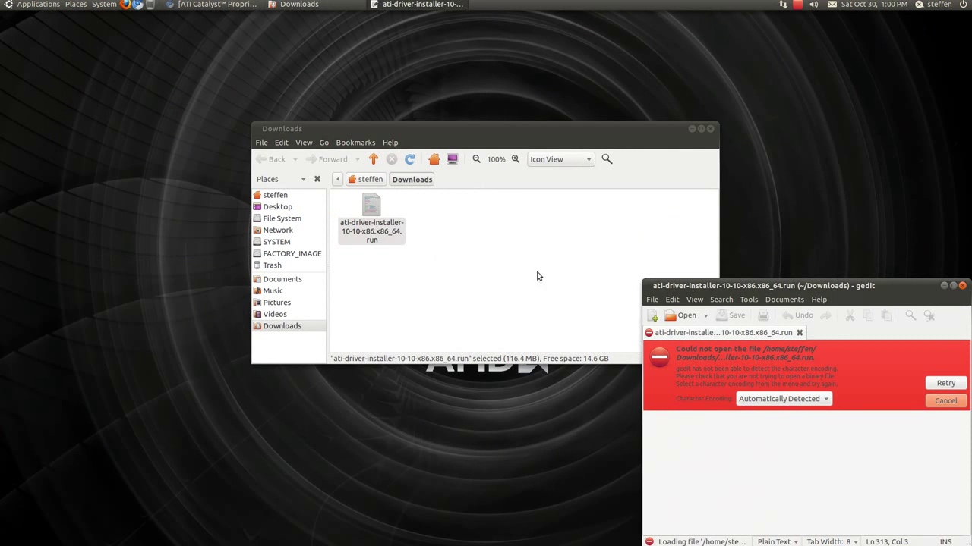
pyautogui.moveTo(766, 289); pyautogui.dragTo(464, 182)
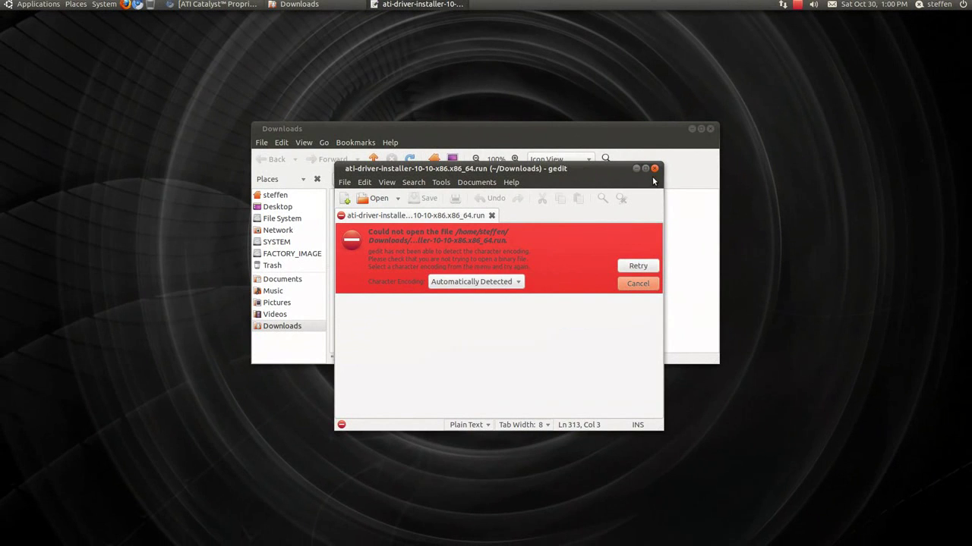
pyautogui.click(654, 168)
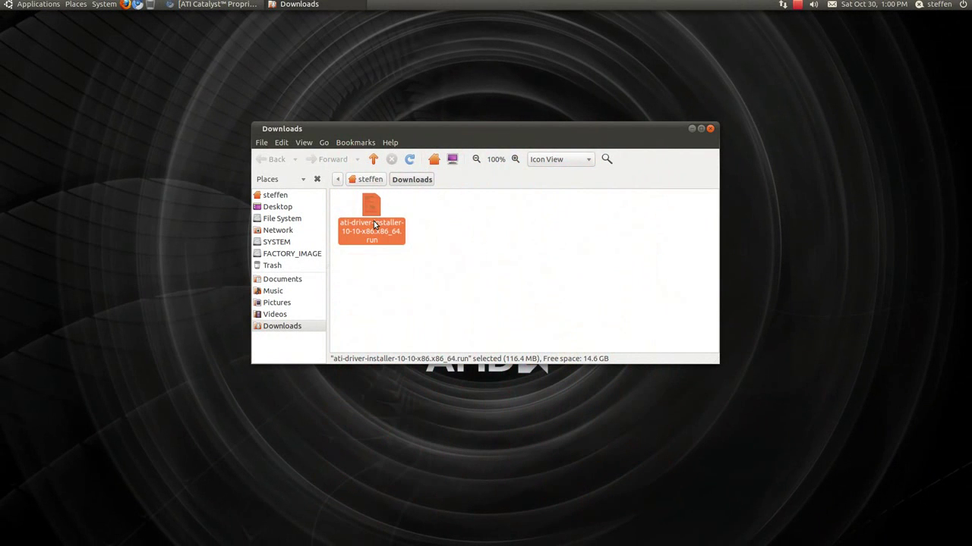
# Enable 'Allow executing file as program' in the installer file's Permissions properties.
pyautogui.rightClick(374, 225)
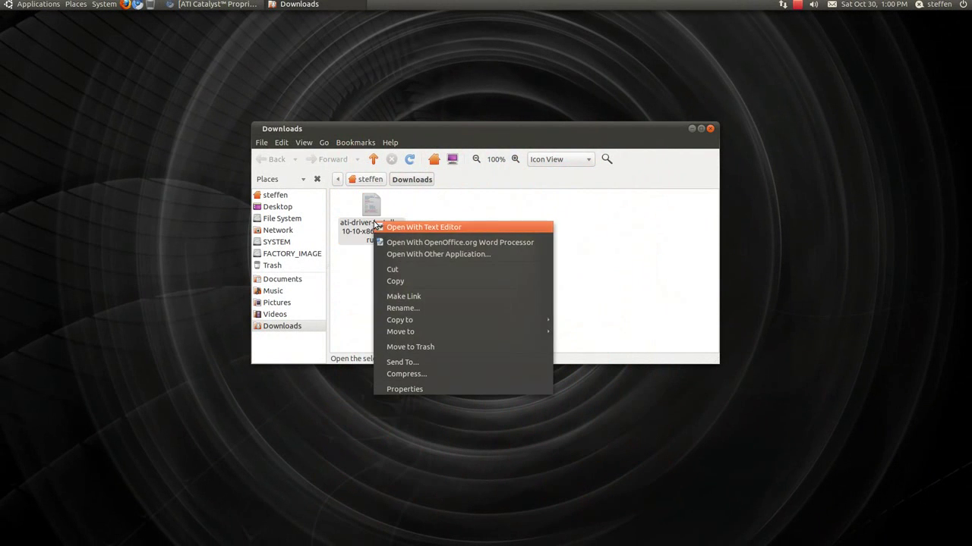
pyautogui.click(414, 391)
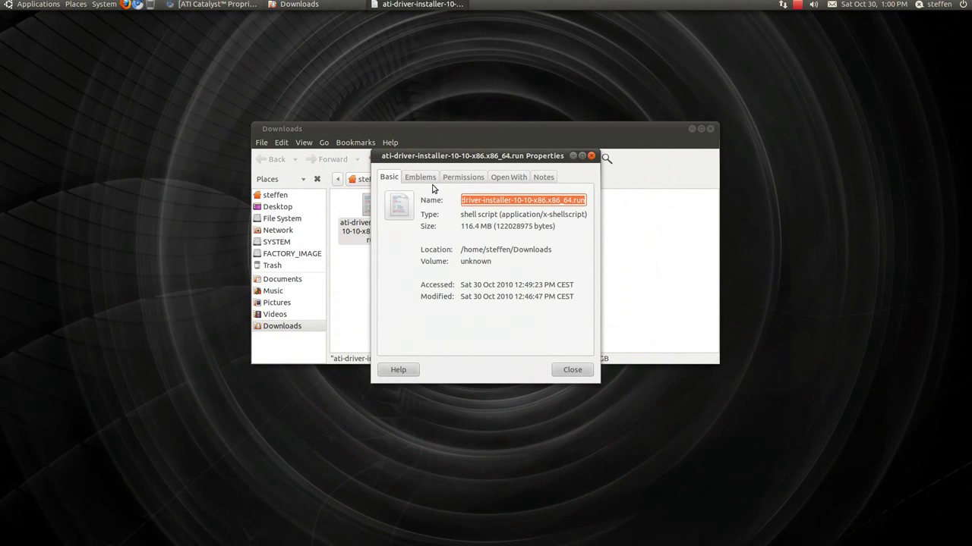
pyautogui.click(462, 177)
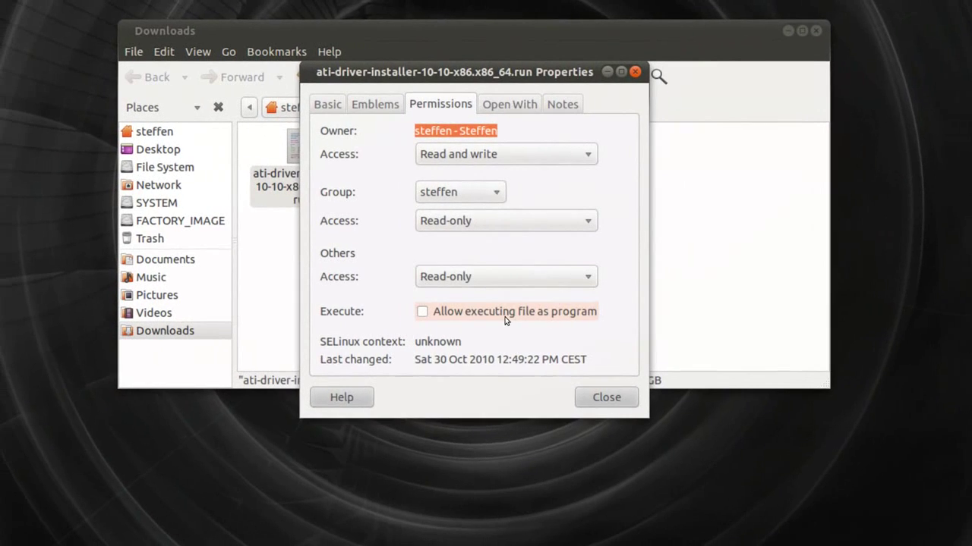
pyautogui.click(499, 318)
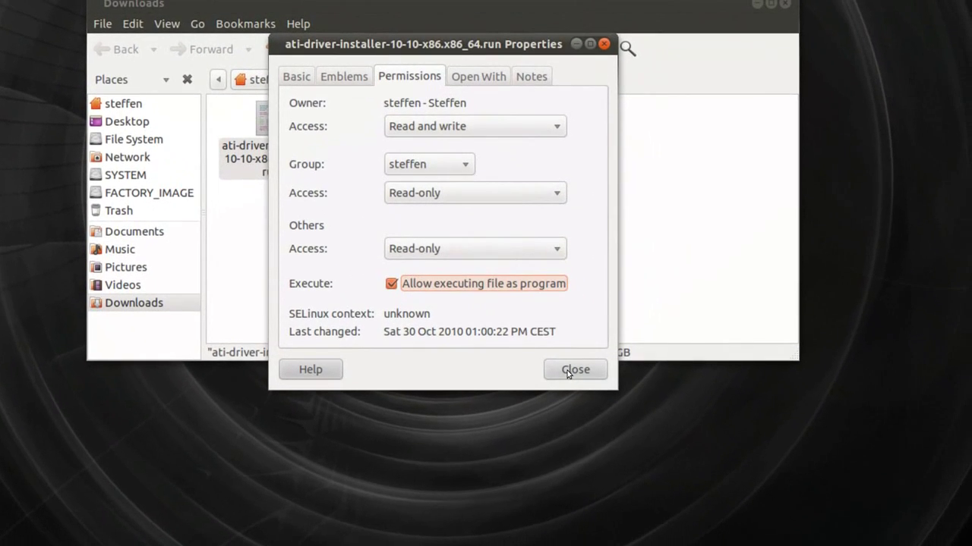
pyautogui.click(567, 372)
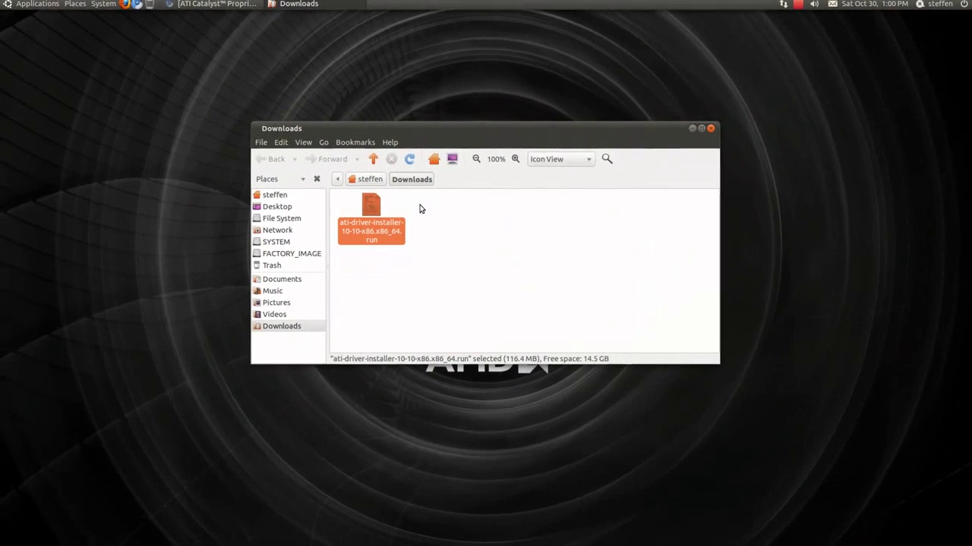
# Run the installer in Terminal to unpack it, then close Terminal and the Downloads window.
pyautogui.doubleClick(372, 214)
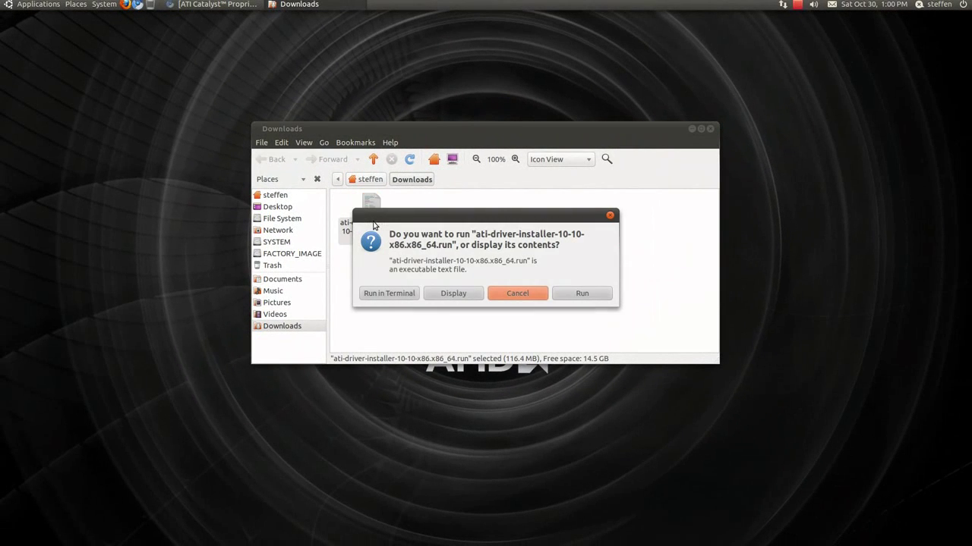
pyautogui.click(388, 294)
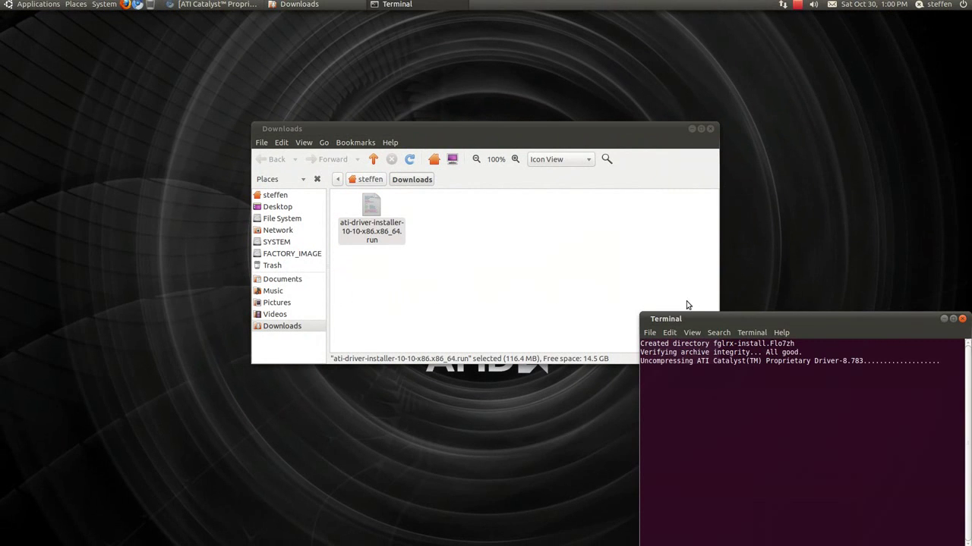
pyautogui.moveTo(746, 319); pyautogui.dragTo(428, 146)
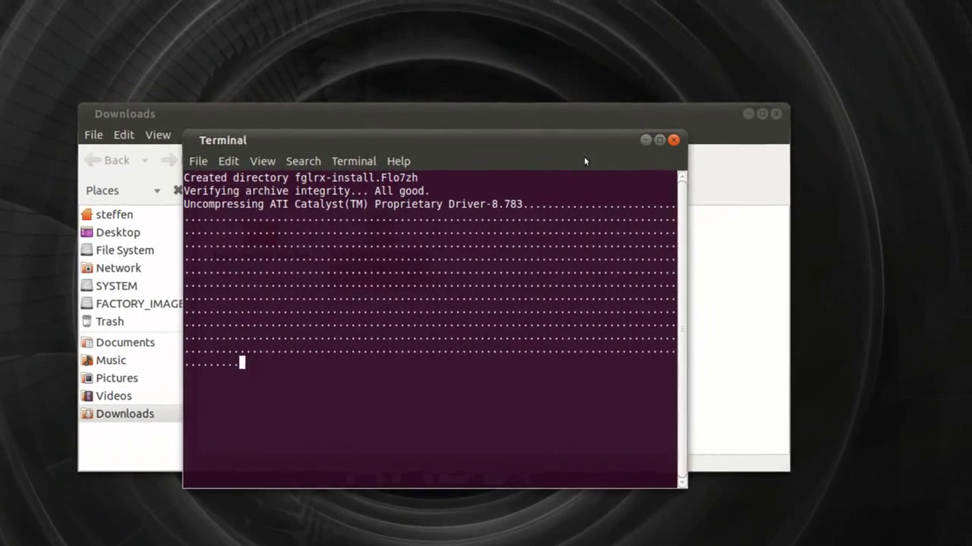
pyautogui.click(640, 145)
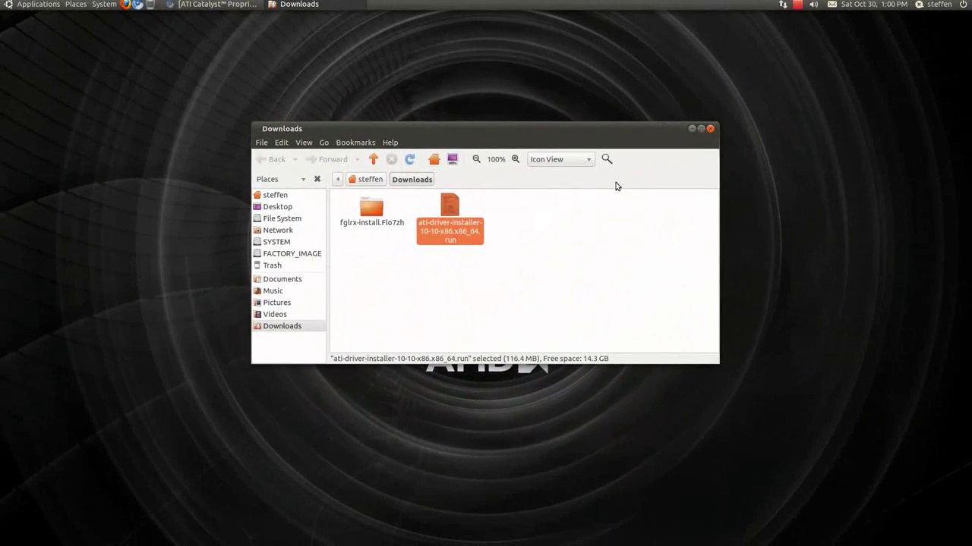
pyautogui.click(710, 129)
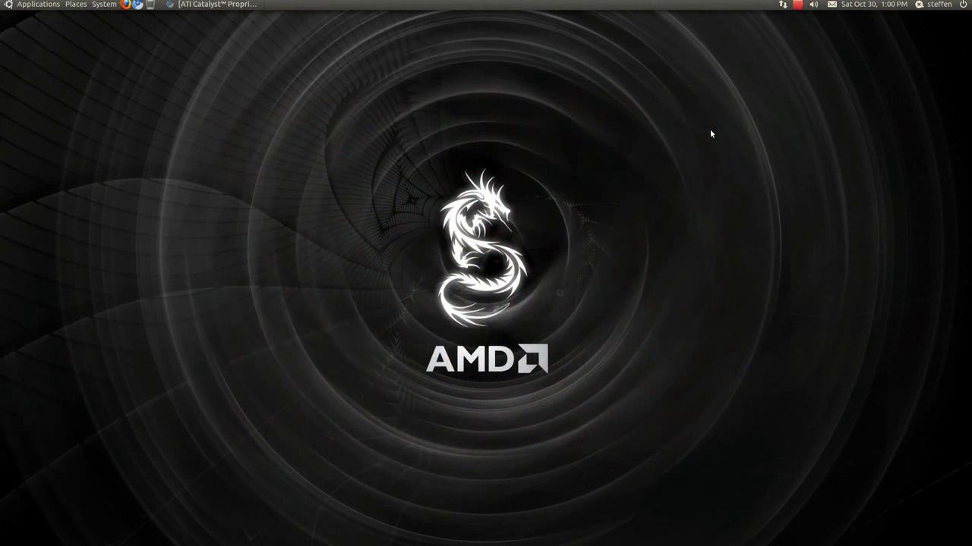